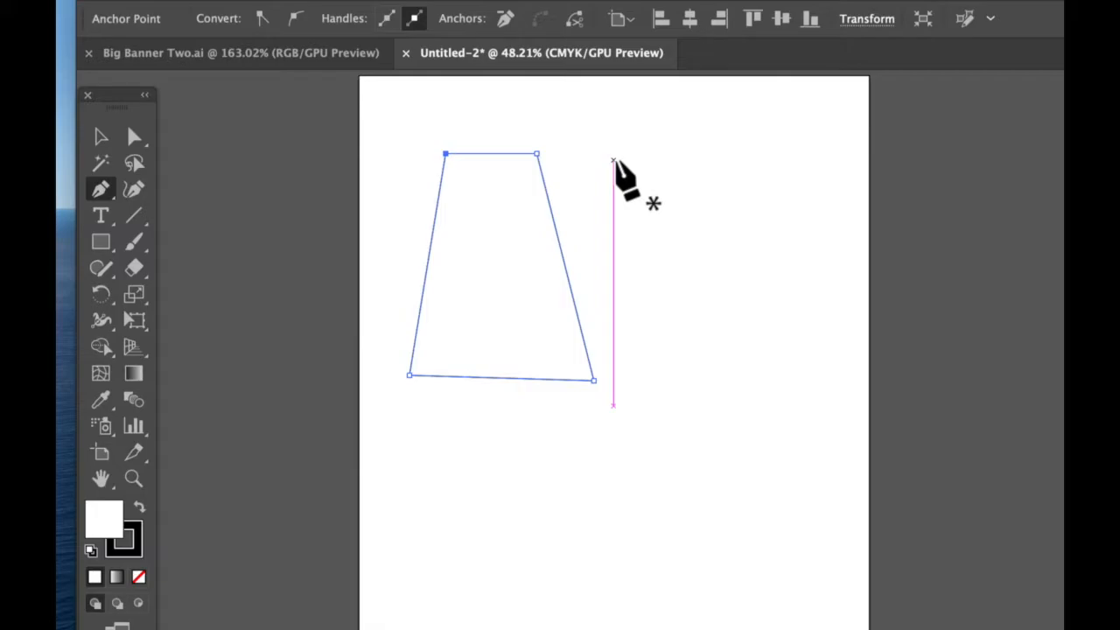
Step: Draw a closed, straight-edged four-sided shape with the Pen tool in the empty area right of the trapezoid
left_click(690, 116)
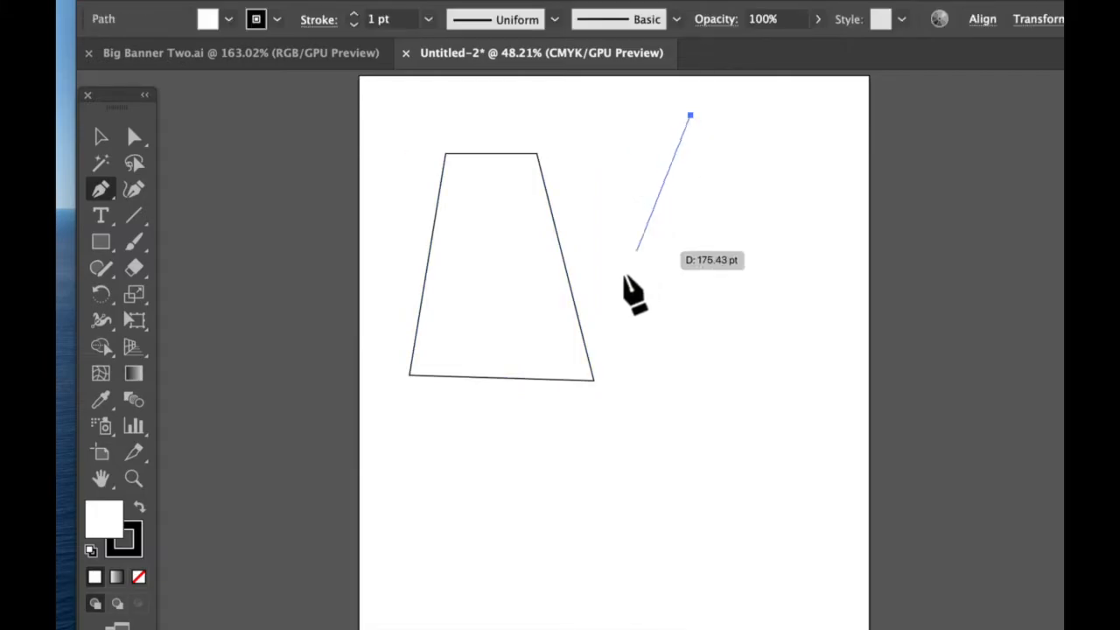
left_click(606, 295)
left_click(737, 346)
left_click(834, 236)
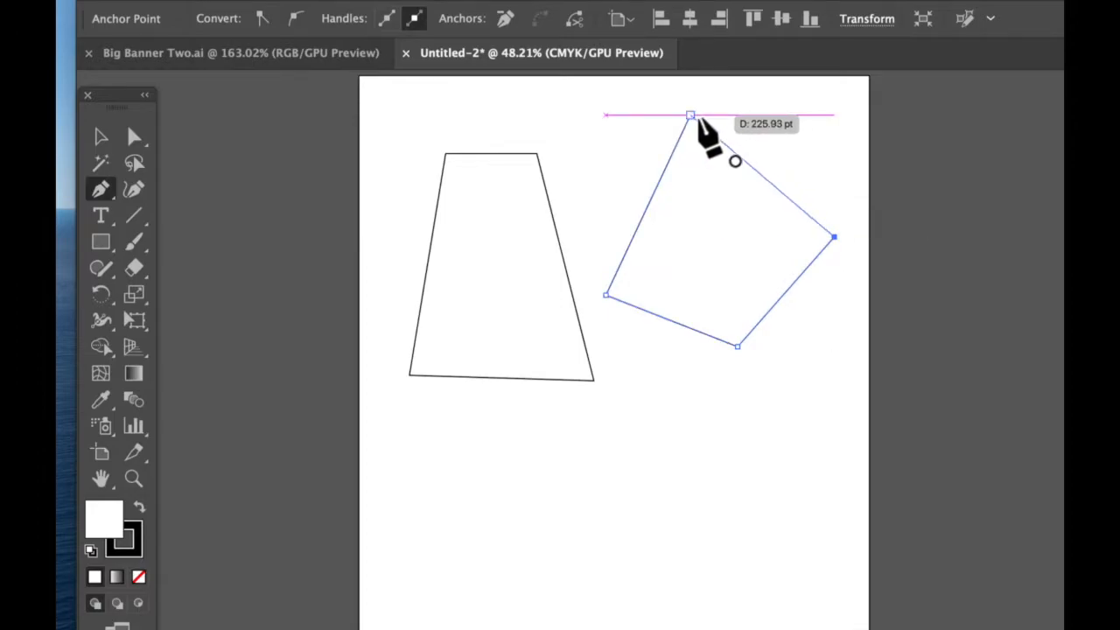
left_click(691, 116)
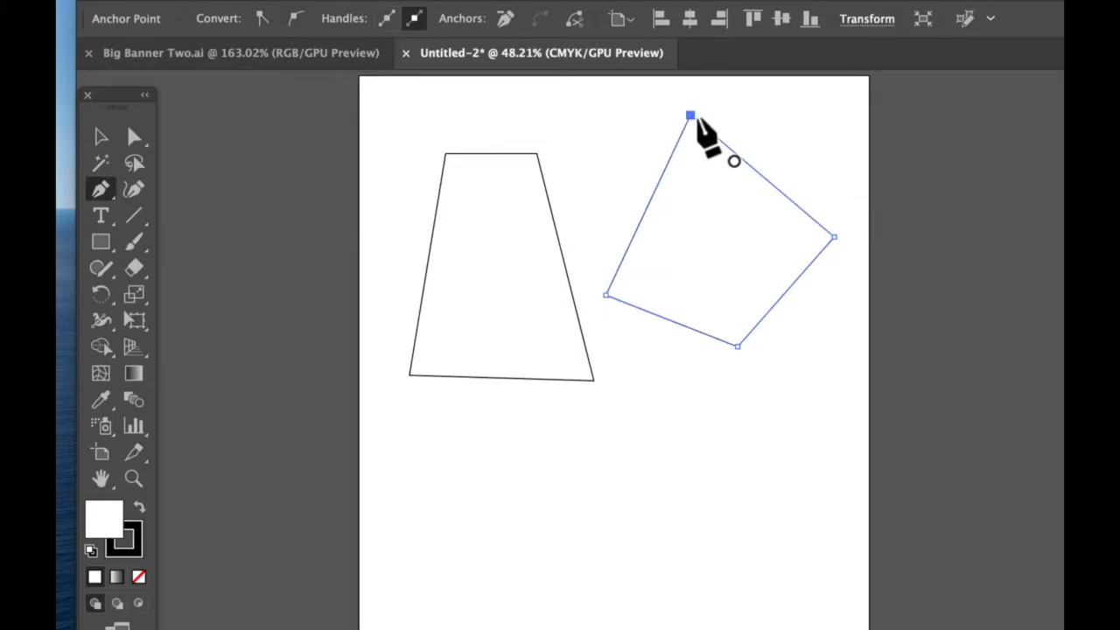
Step: Select both four-sided shapes on the artboard and delete them
left_click(101, 136)
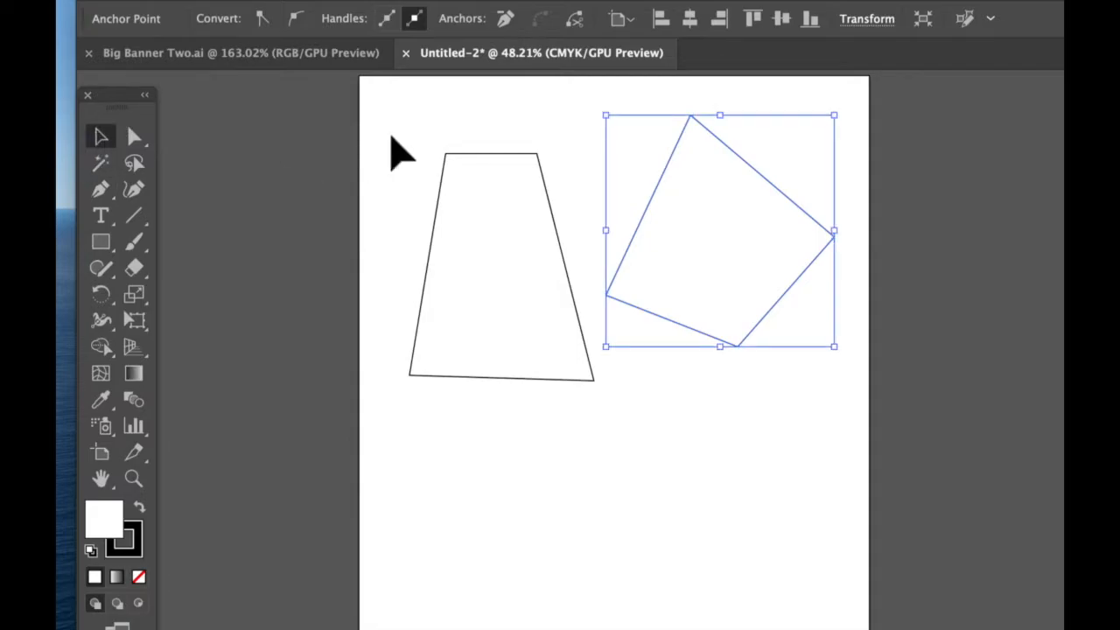
left_click_drag(442, 101, 711, 338)
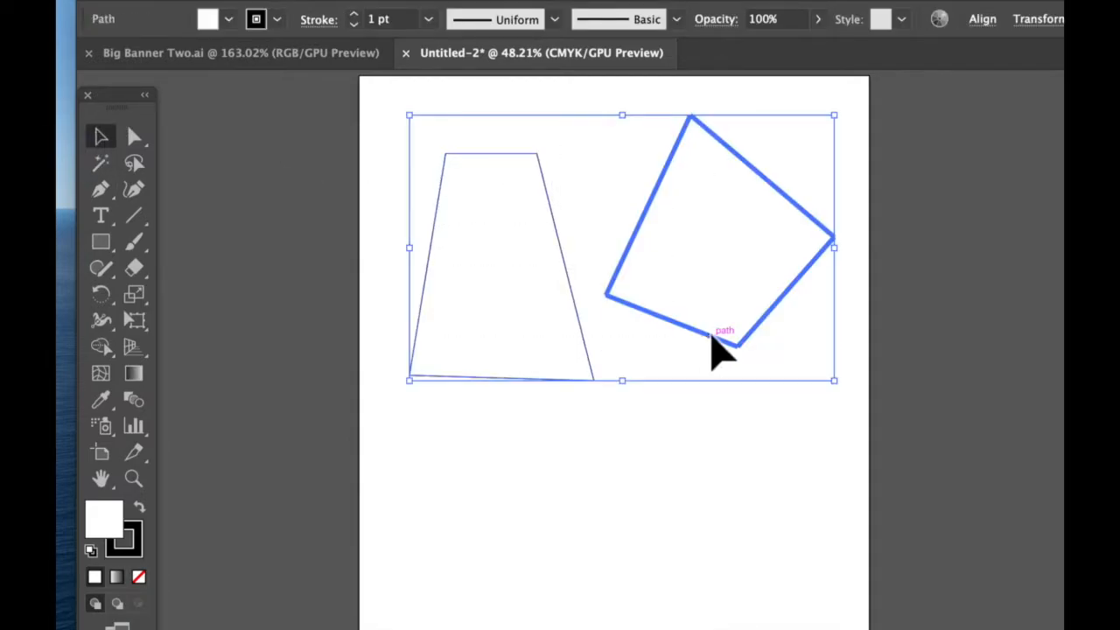
key("Delete")
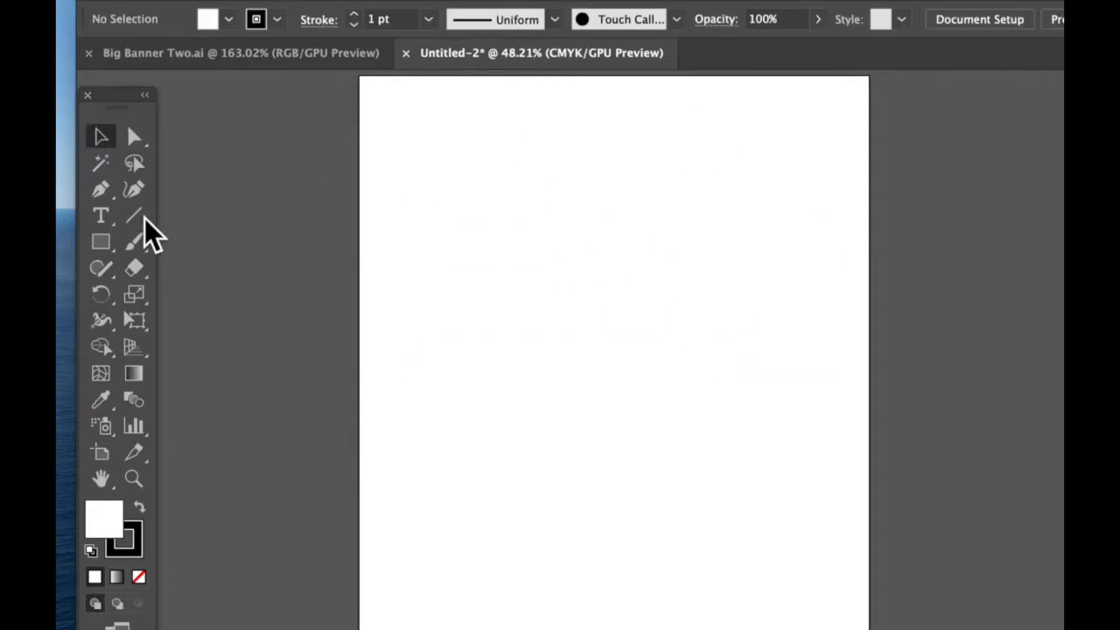
Step: Start a Pen path in the artboard's upper left with a downward curve followed by a short straight segment to the right
left_click(101, 191)
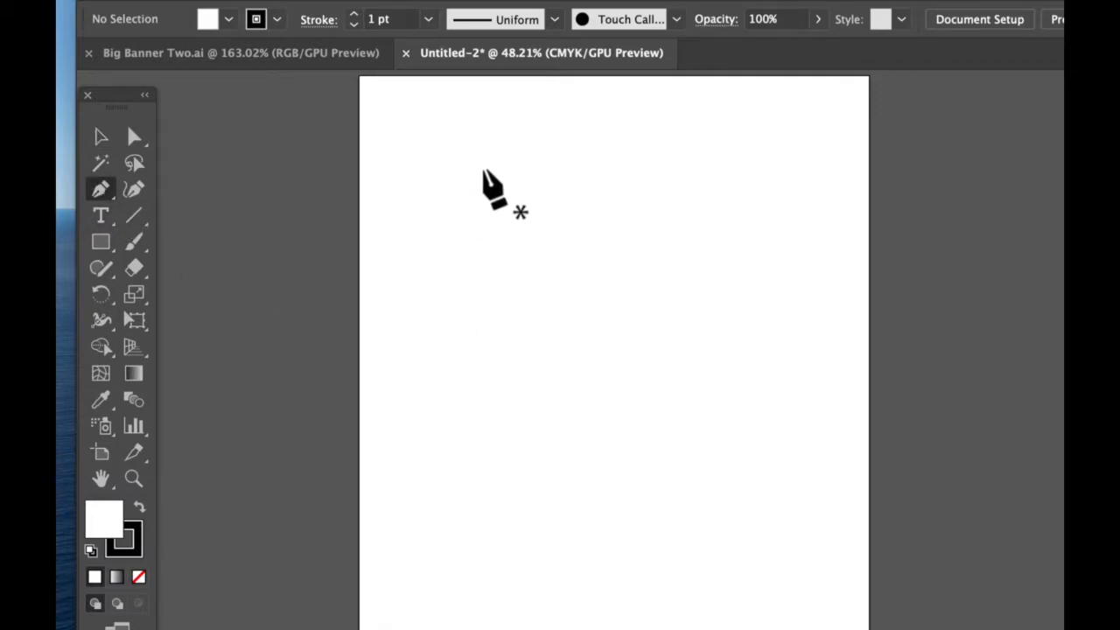
left_click_drag(437, 239, 383, 198)
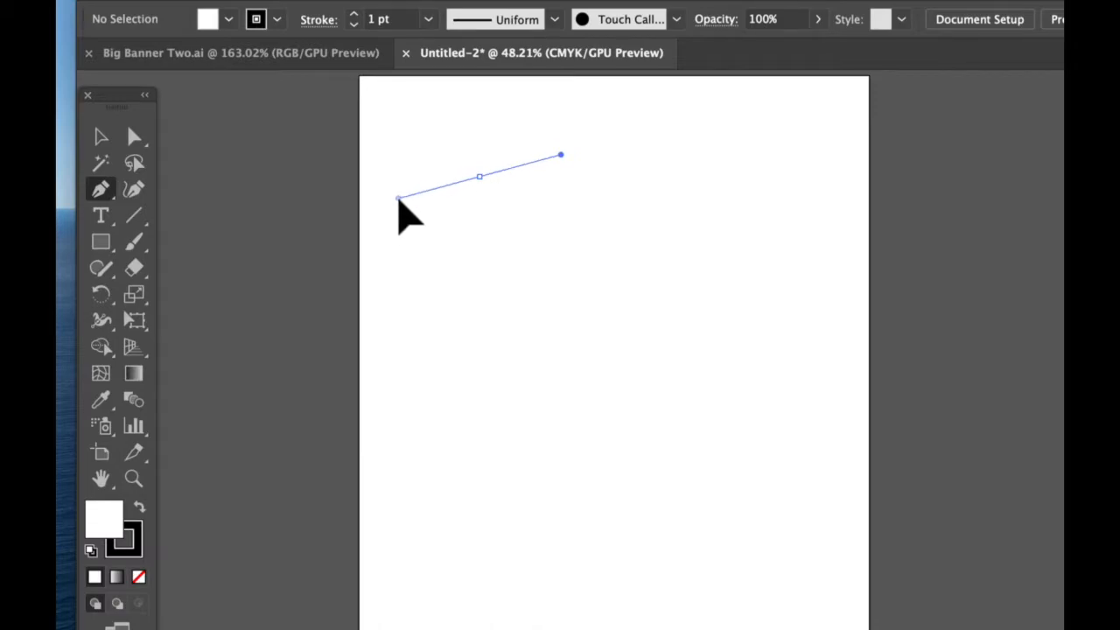
left_click_drag(399, 200, 398, 200)
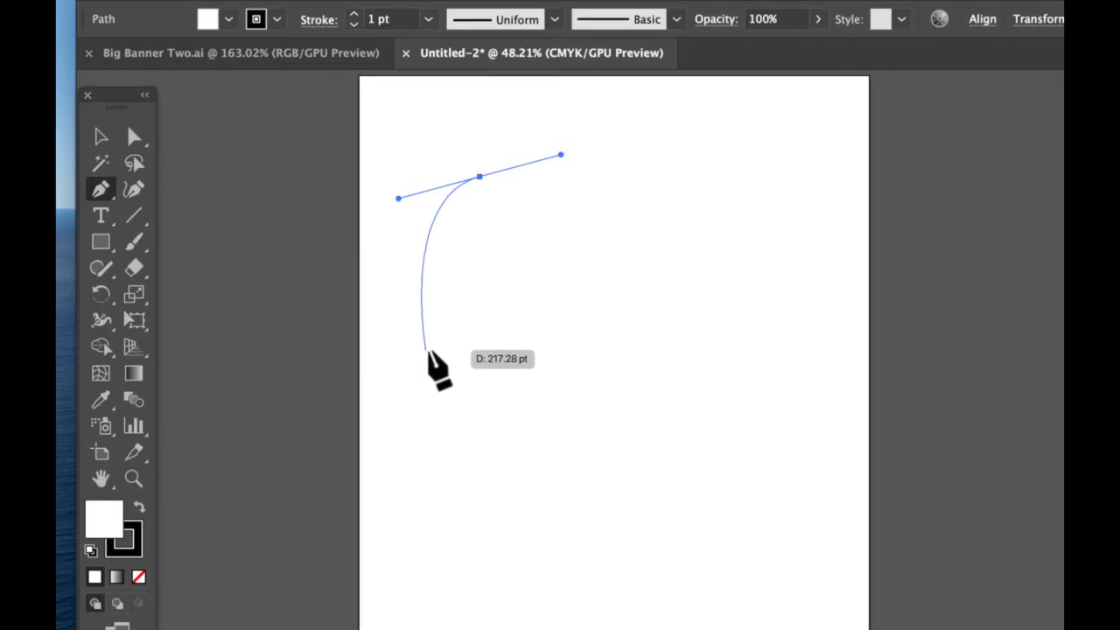
left_click(428, 339)
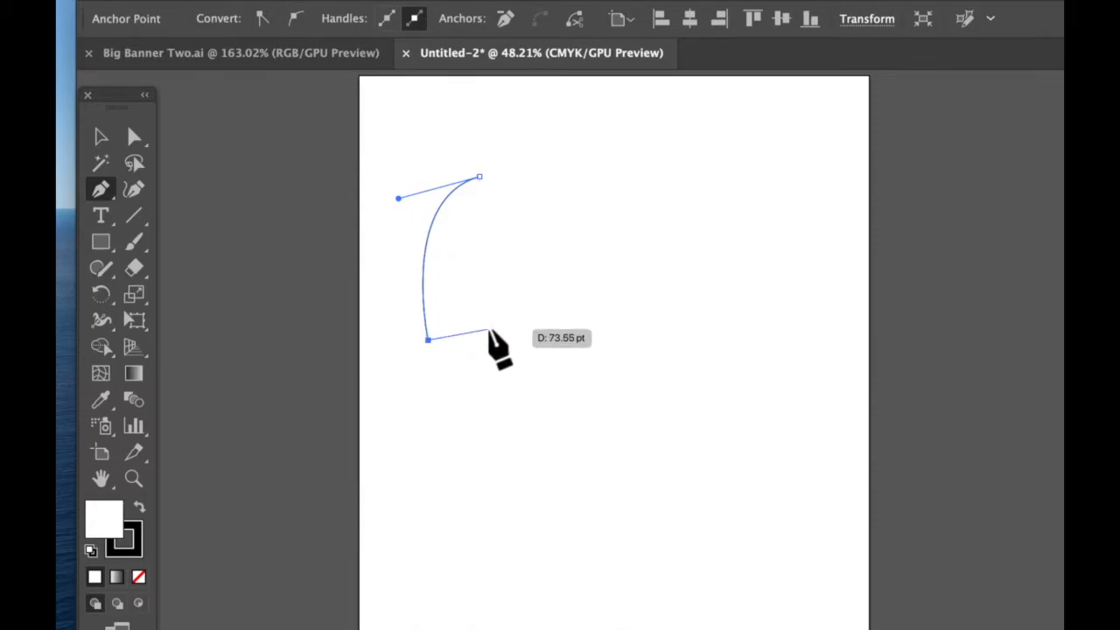
left_click(488, 331)
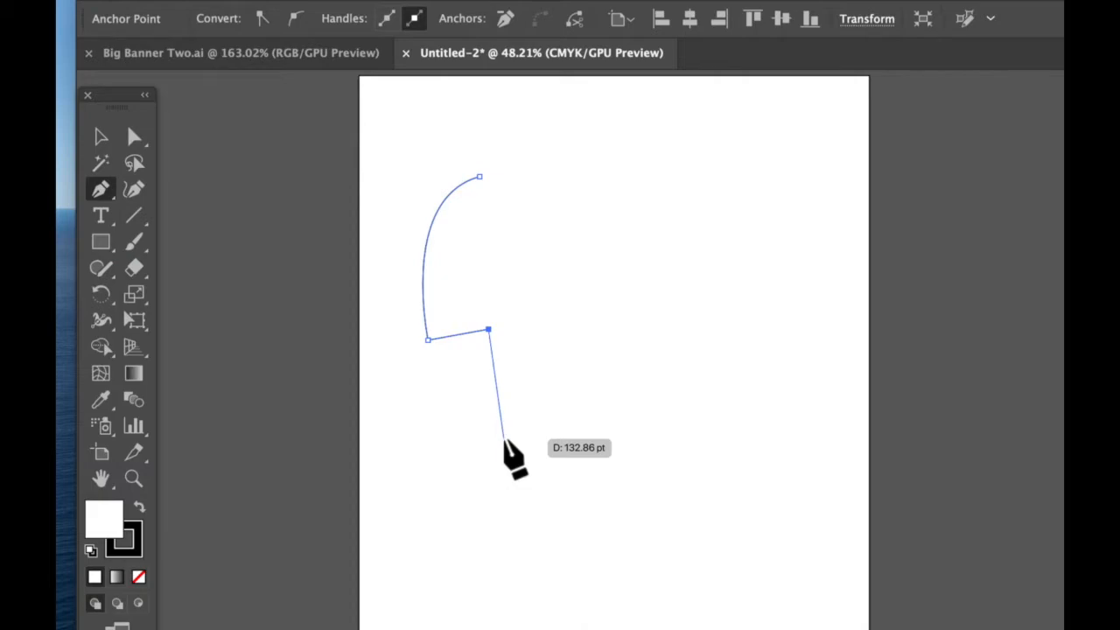
Step: Extend the path with smooth curves that dip below the straight segment, rise to a crest and bend down the artboard's right side
left_click(512, 419, "super")
left_click_drag(561, 419, 576, 414)
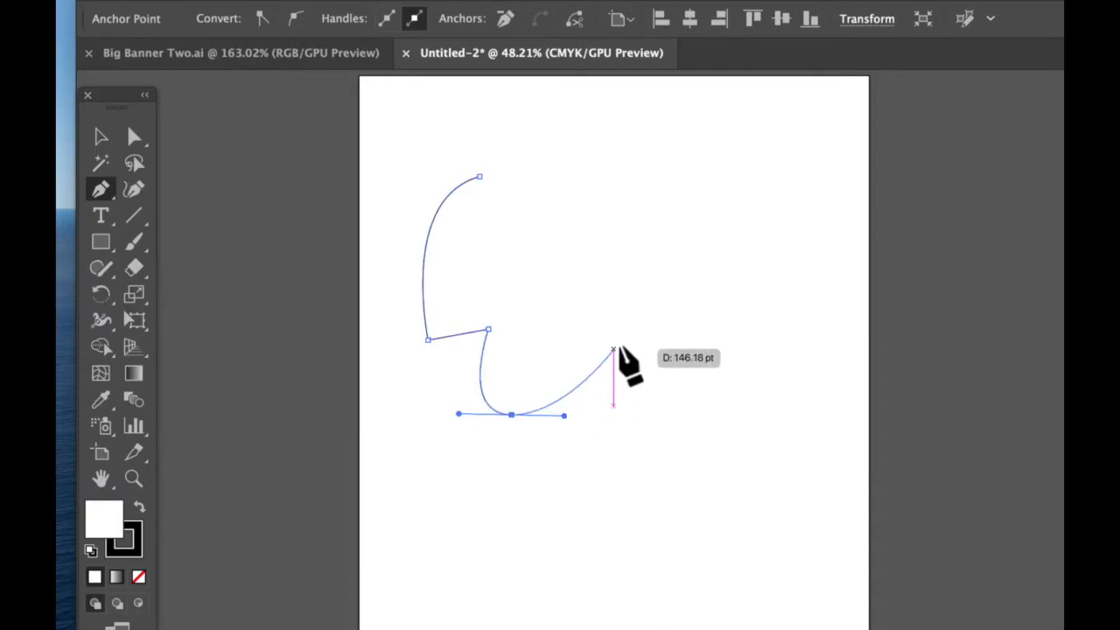
left_click_drag(636, 280, 626, 196)
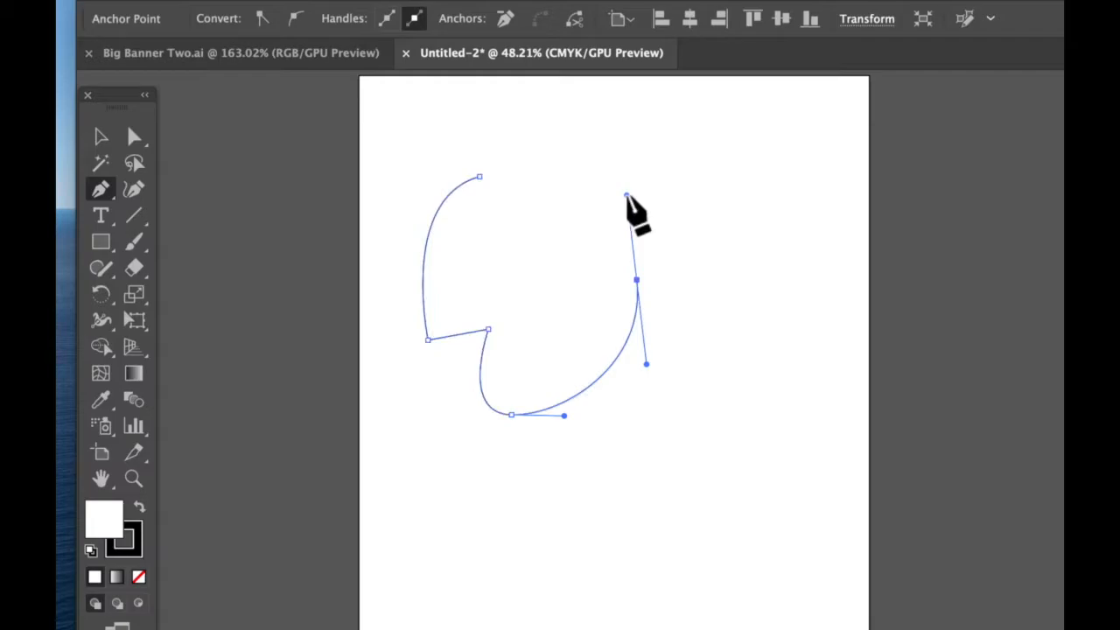
left_click_drag(691, 142, 750, 134)
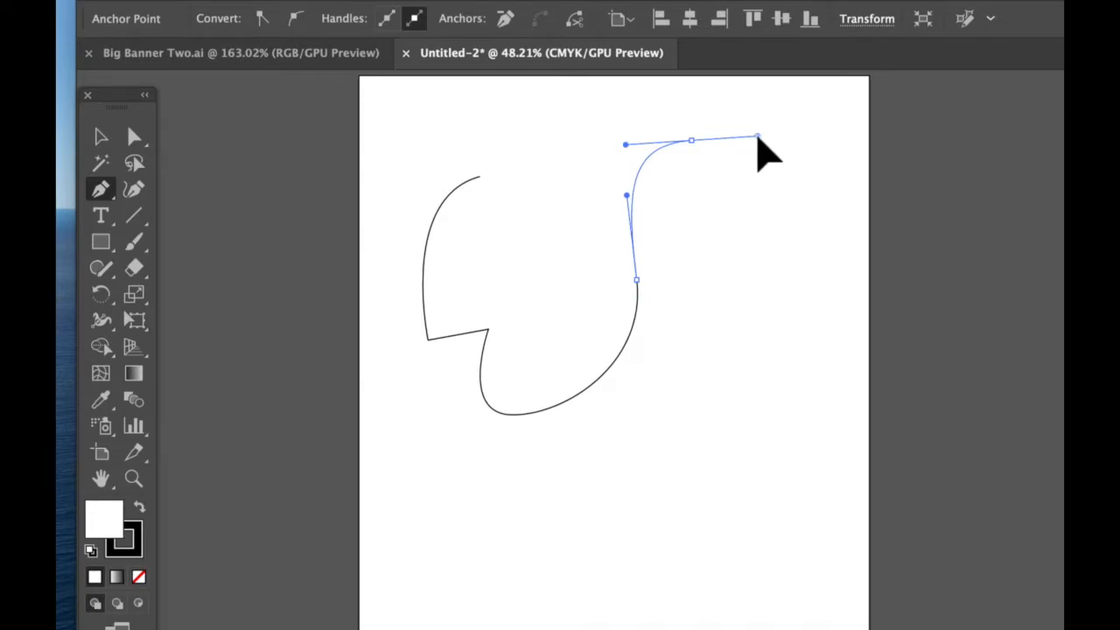
left_click_drag(758, 138, 757, 139)
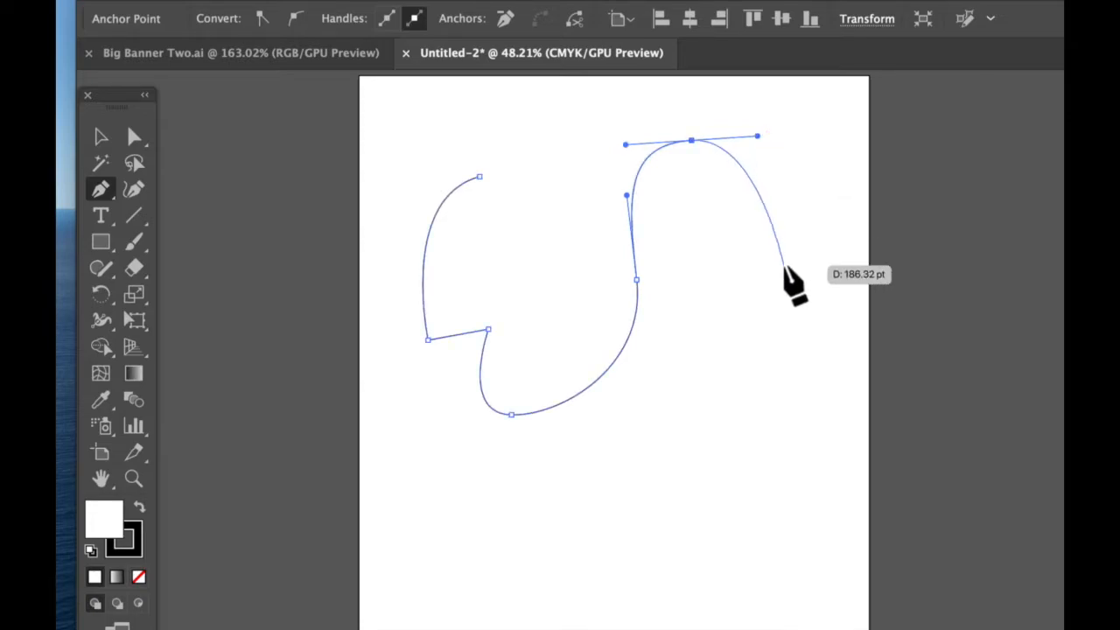
left_click_drag(792, 328, 668, 441)
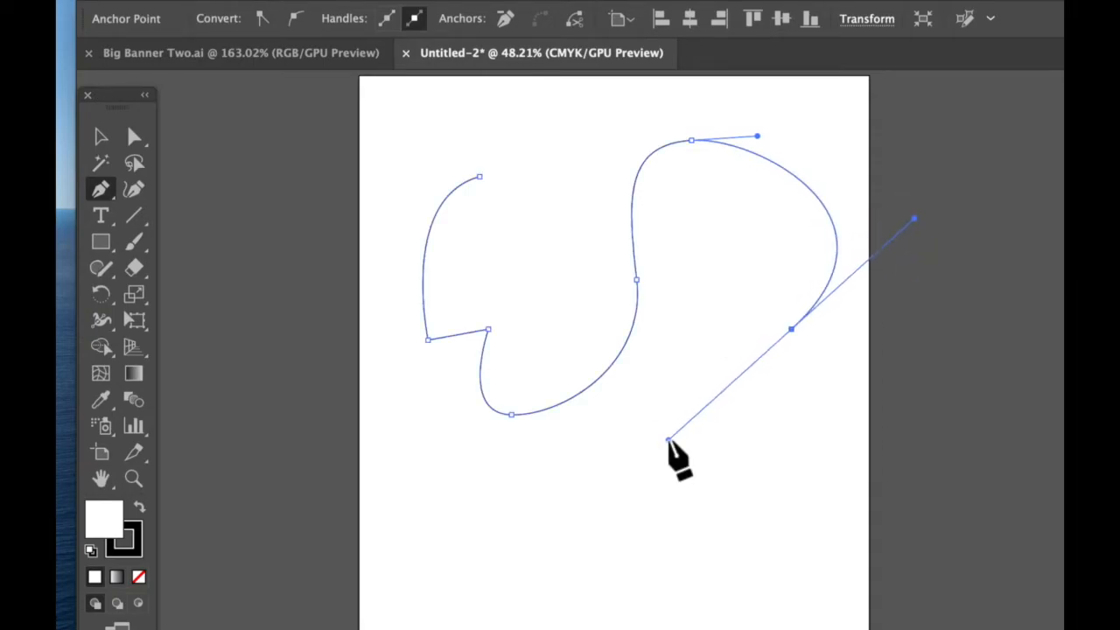
Step: Continue the curves around the artboard's lower right and up its left side, and close the path at its starting anchor
left_click_drag(732, 511, 781, 536)
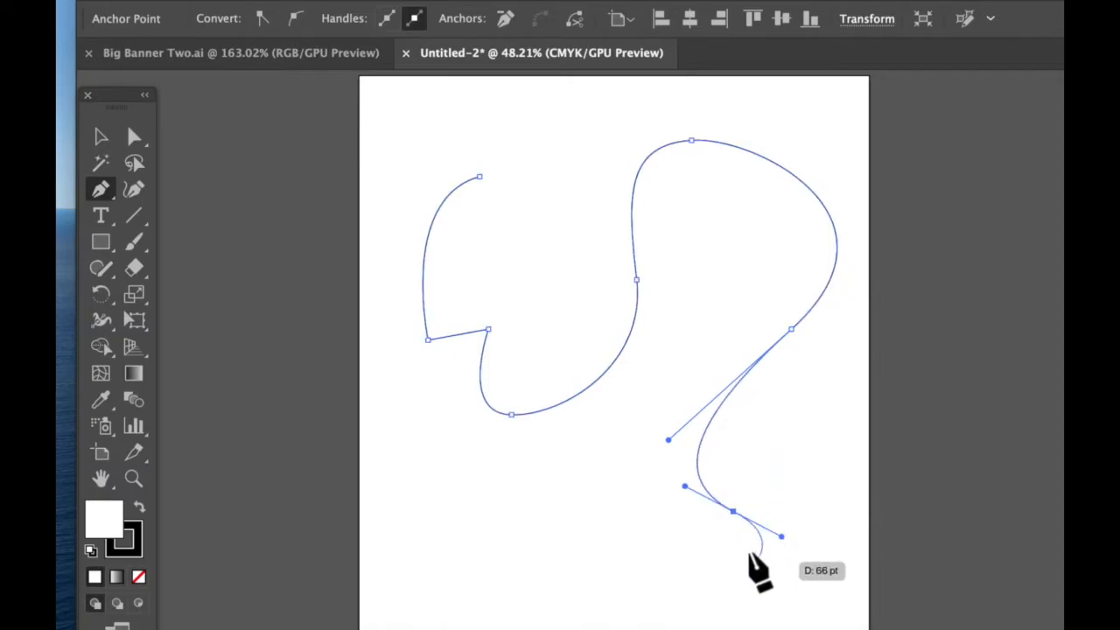
left_click_drag(761, 581, 716, 589)
left_click_drag(412, 473, 377, 418)
left_click_drag(395, 140, 471, 118)
left_click(478, 177)
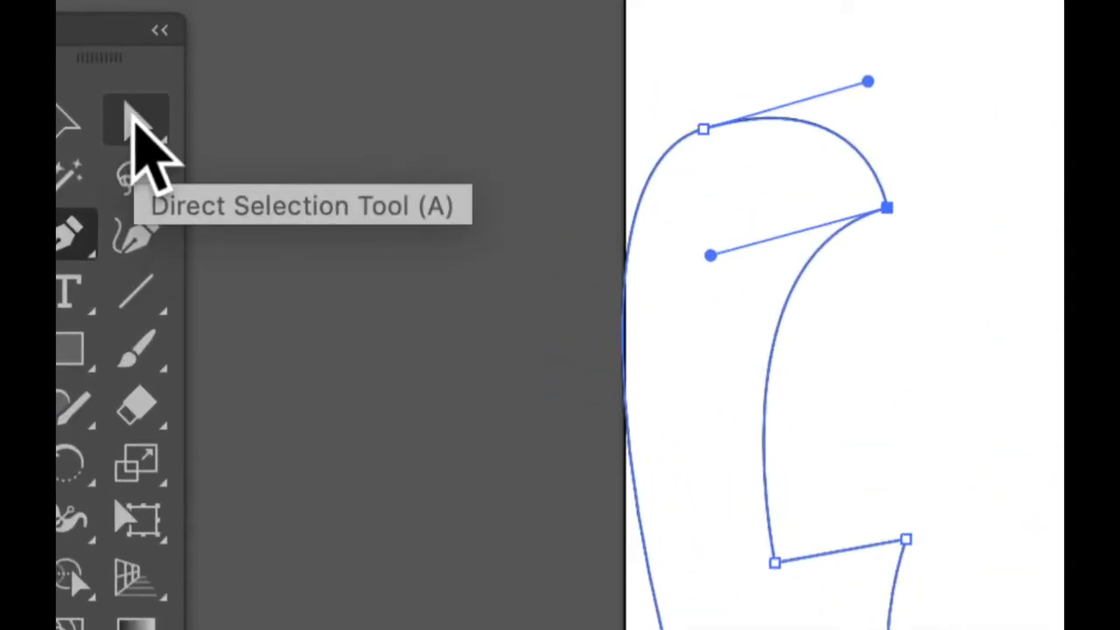
Step: Reshape the closed path with Direct Selection by moving individual anchor points and swinging the direction handle of the lower-right anchor
left_click(133, 125)
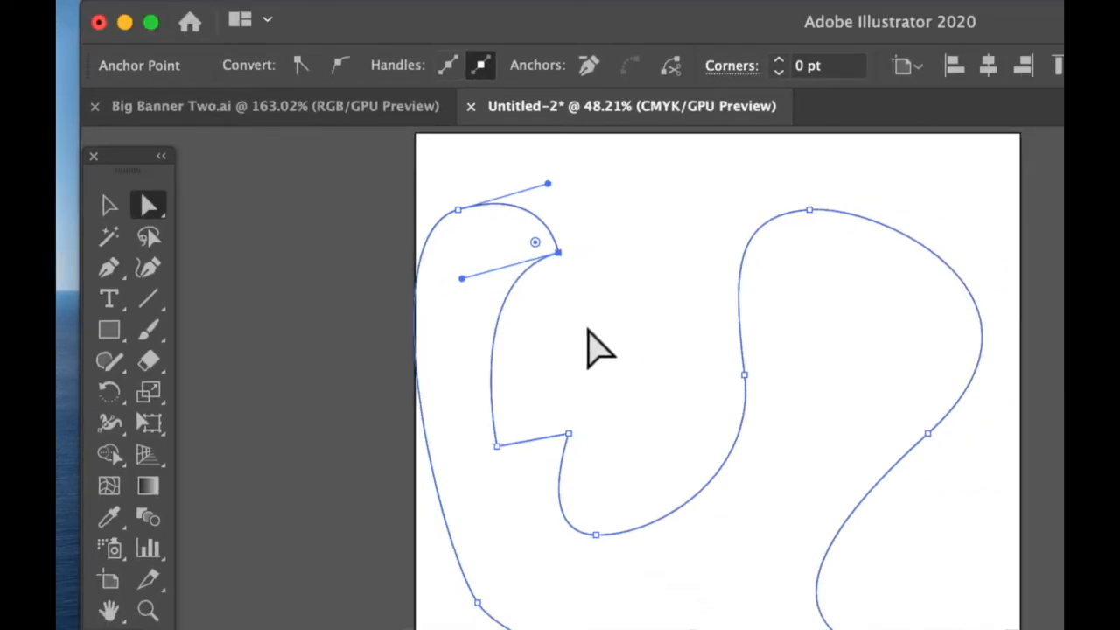
left_click_drag(741, 370, 663, 369)
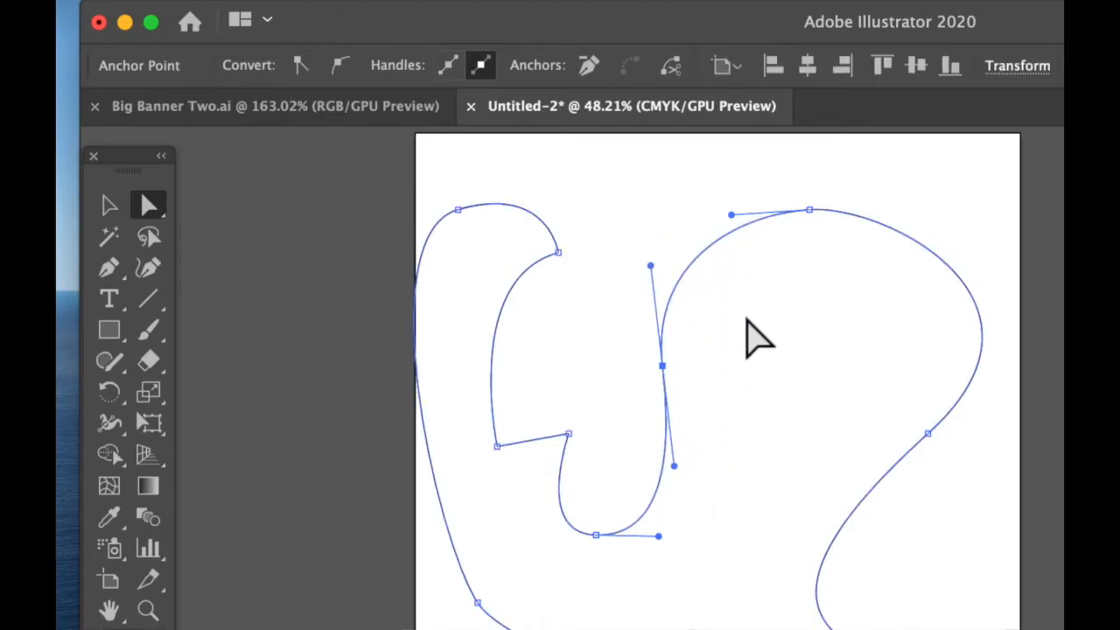
left_click_drag(808, 210, 824, 167)
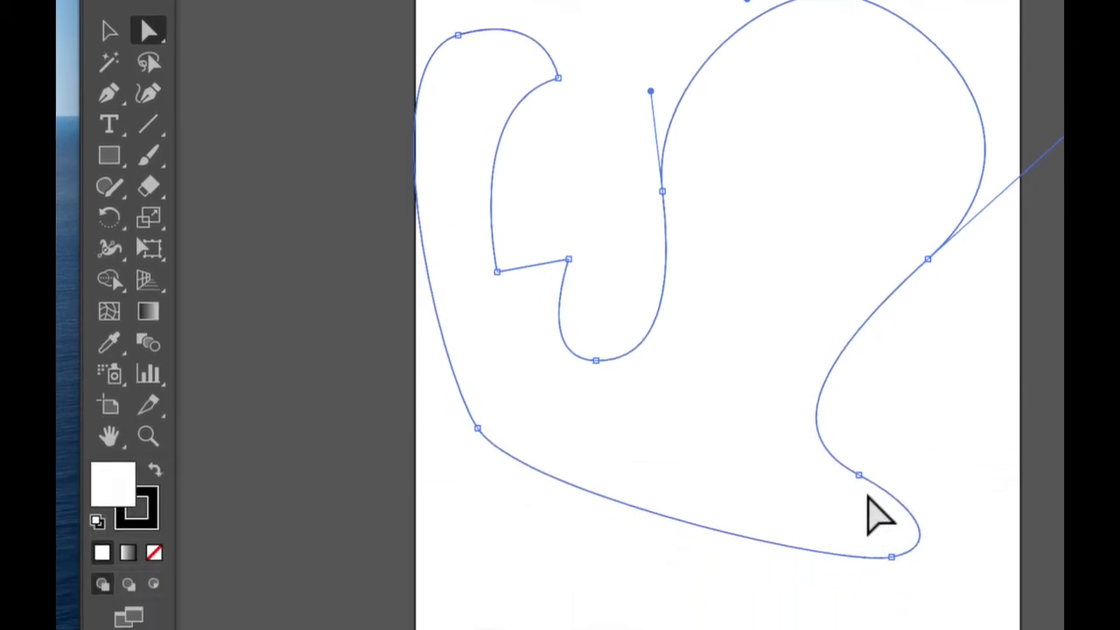
left_click_drag(859, 473, 815, 443)
left_click_drag(892, 557, 942, 551)
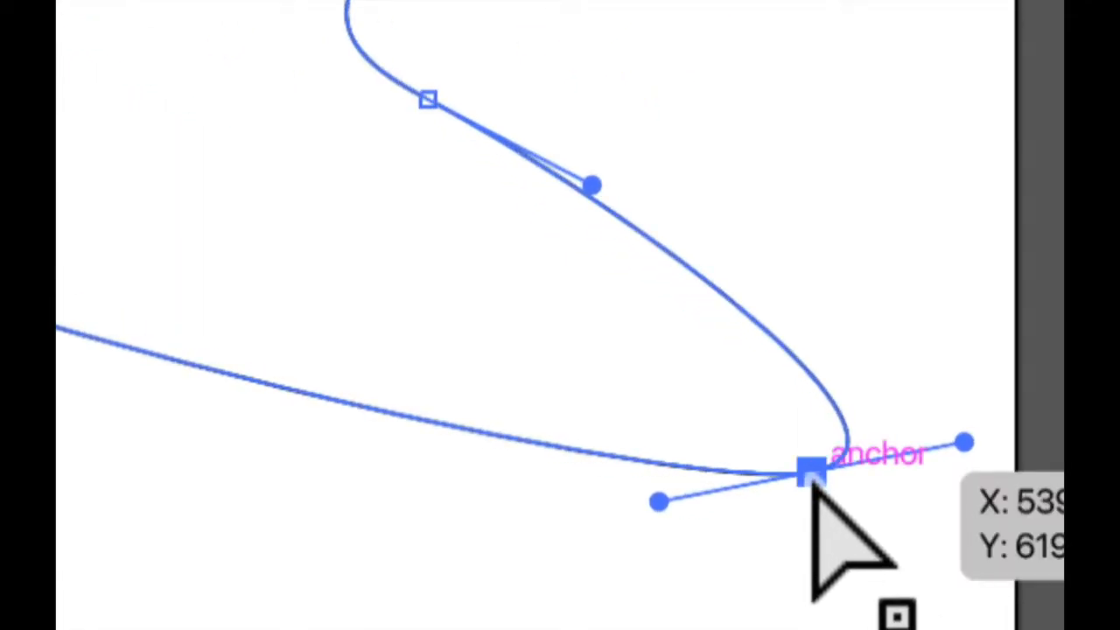
left_click_drag(658, 501, 725, 590)
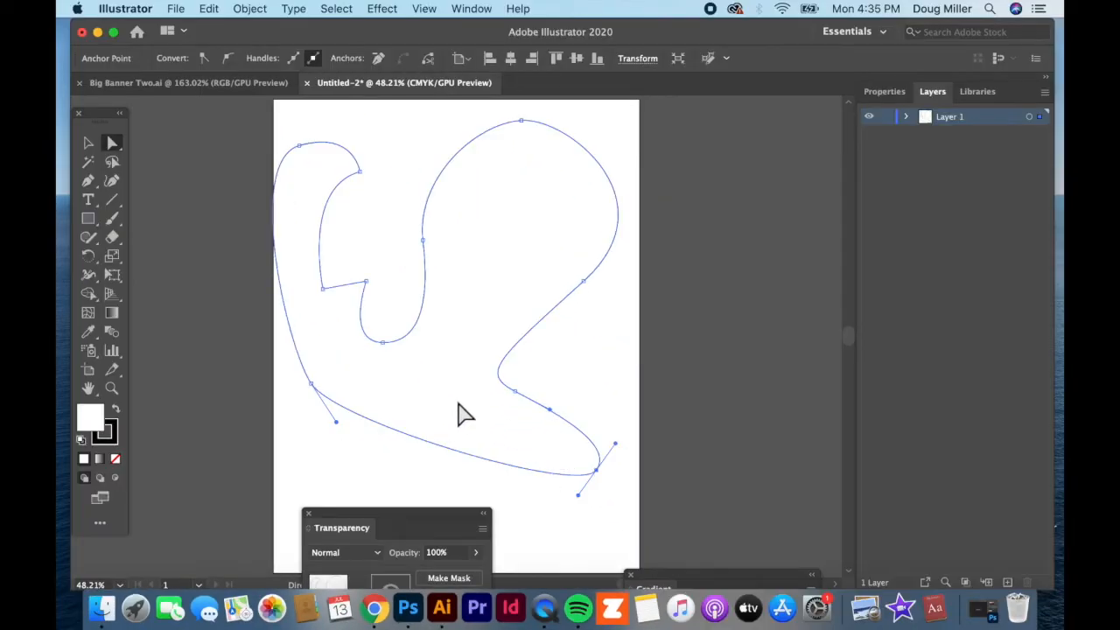
Step: Delete the freeform shape, and draw an open wave-shaped Pen path of two curves joined by a sharp corner at the crest
left_click(465, 415)
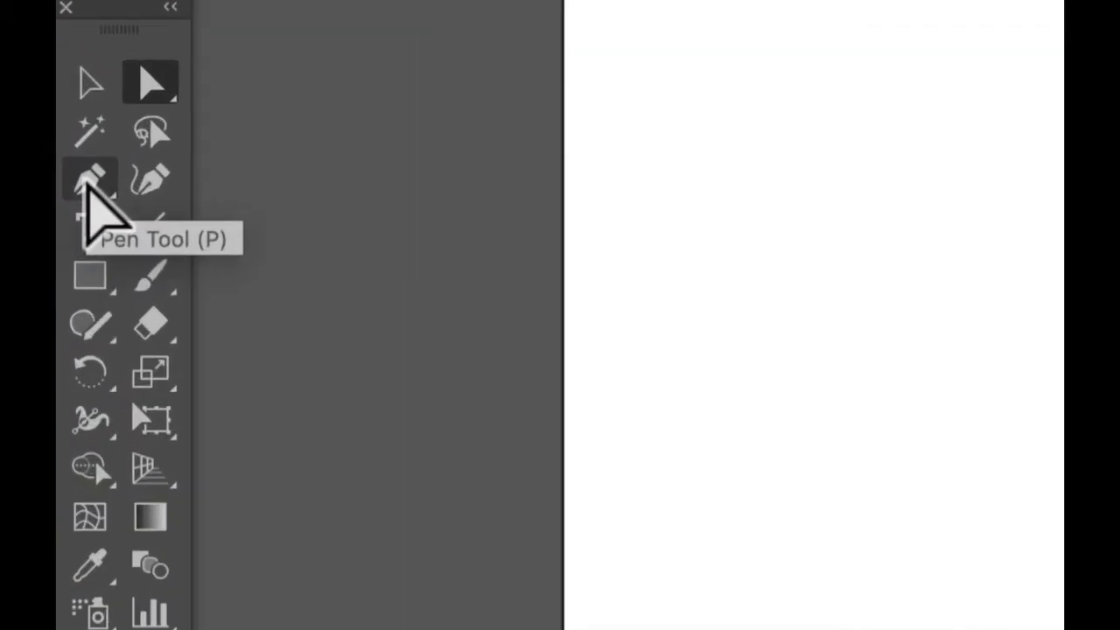
left_click(90, 181)
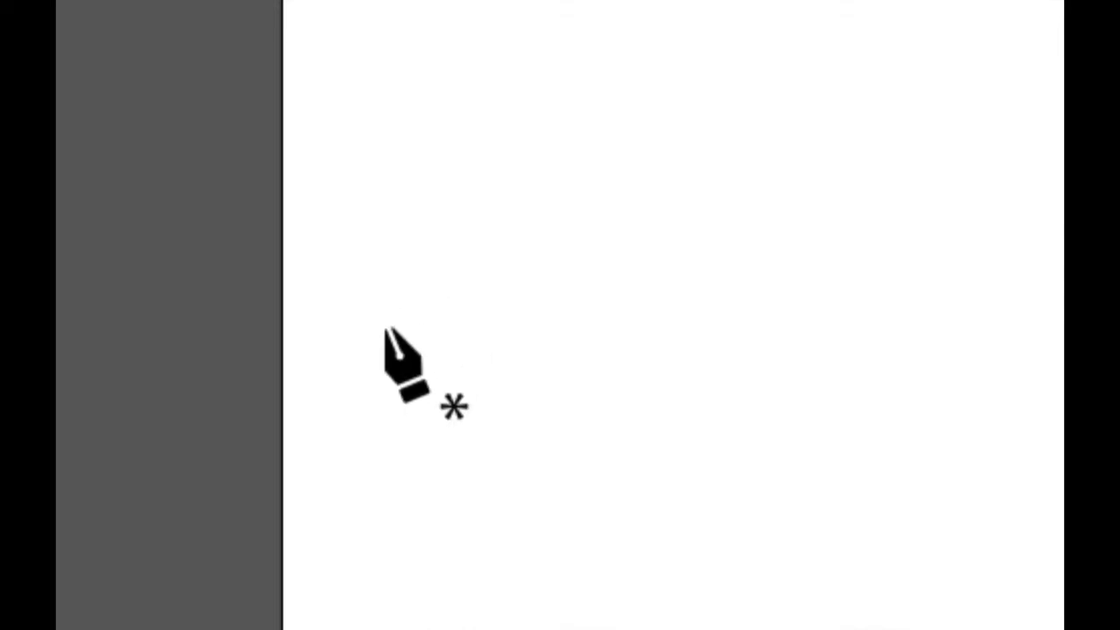
left_click(358, 276)
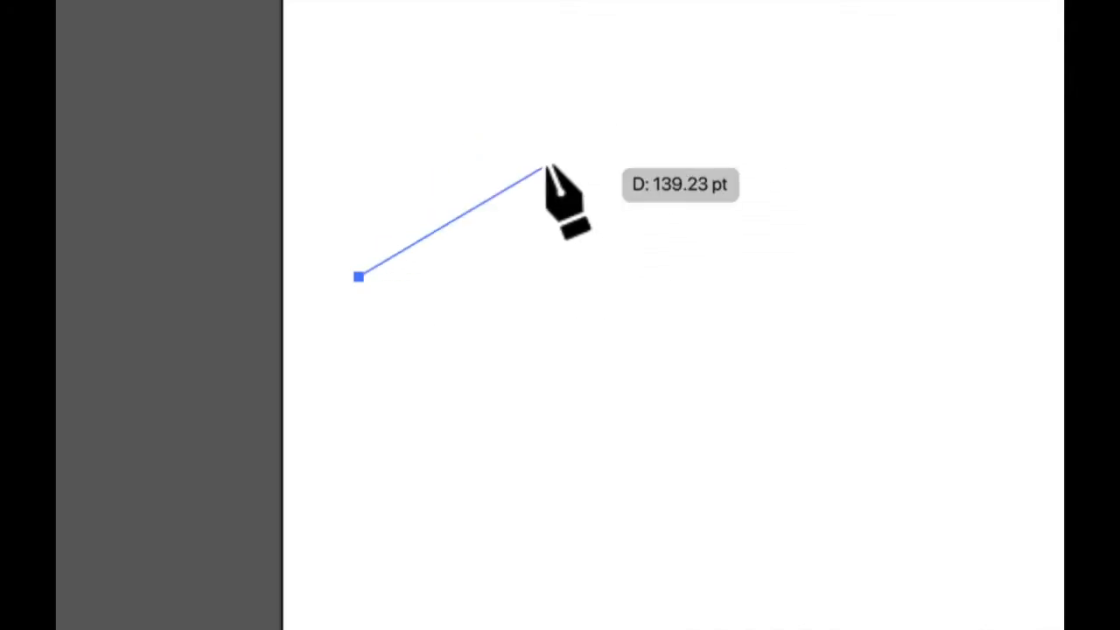
left_click_drag(589, 127, 481, 13)
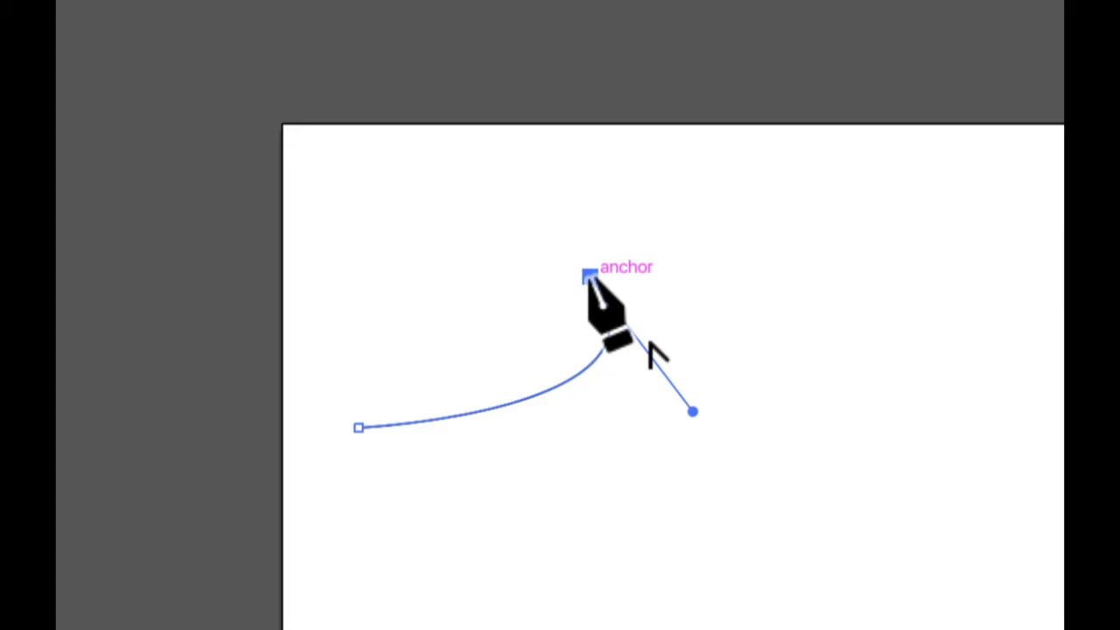
left_click(590, 277)
left_click_drag(898, 398, 968, 496)
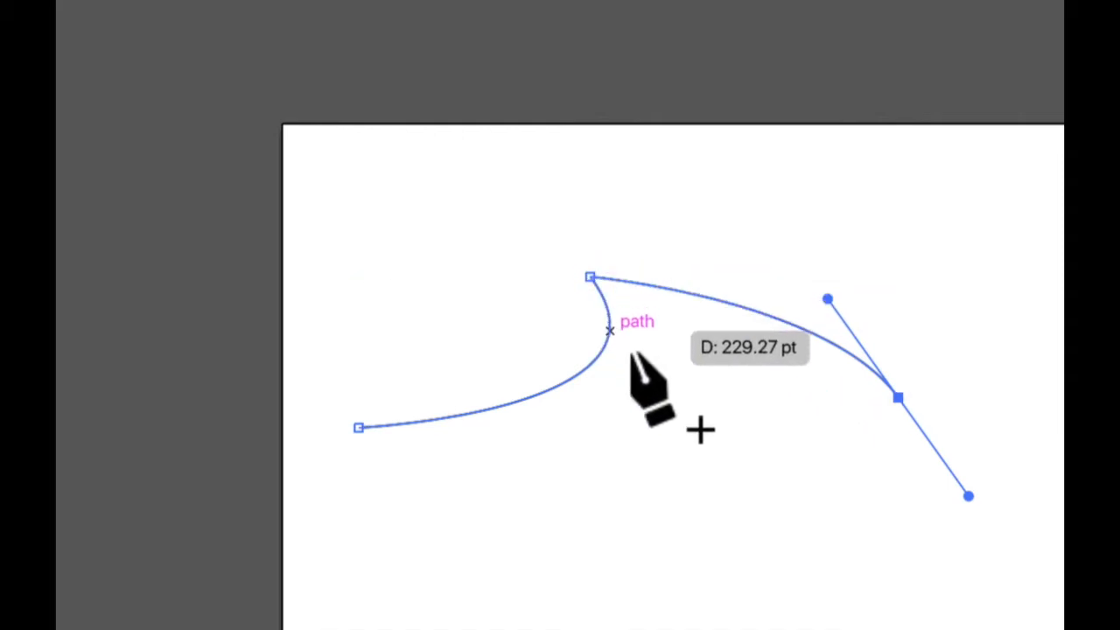
key("a")
left_click(601, 459)
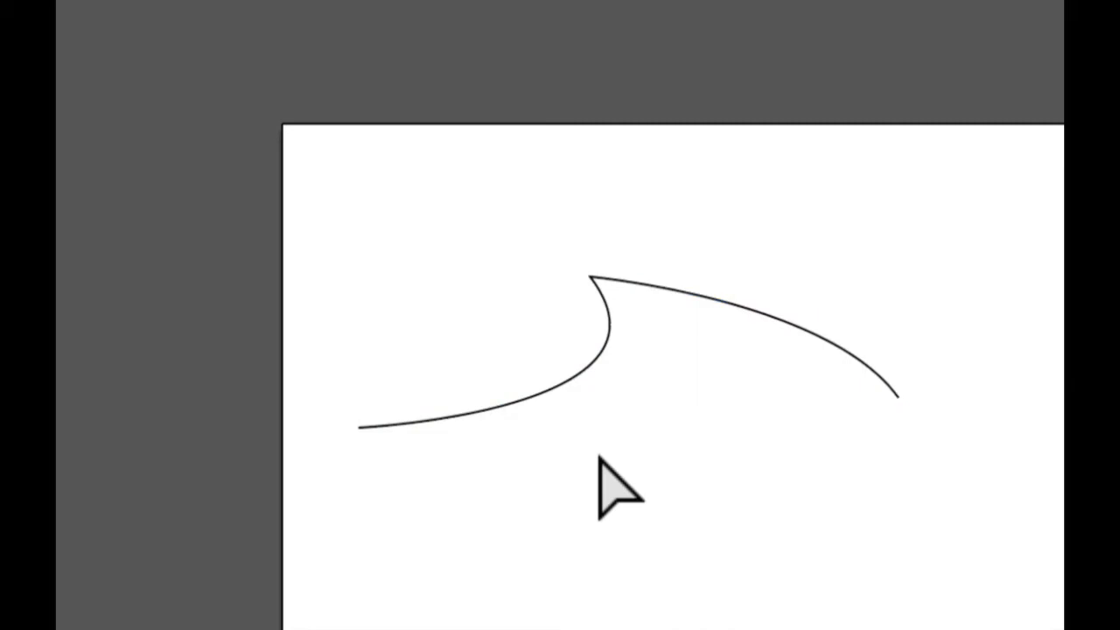
Step: Draw a second wave path below the first, with a sharp corner at its crest and a final curve turning back underneath
scroll(600, 458, "down", 3)
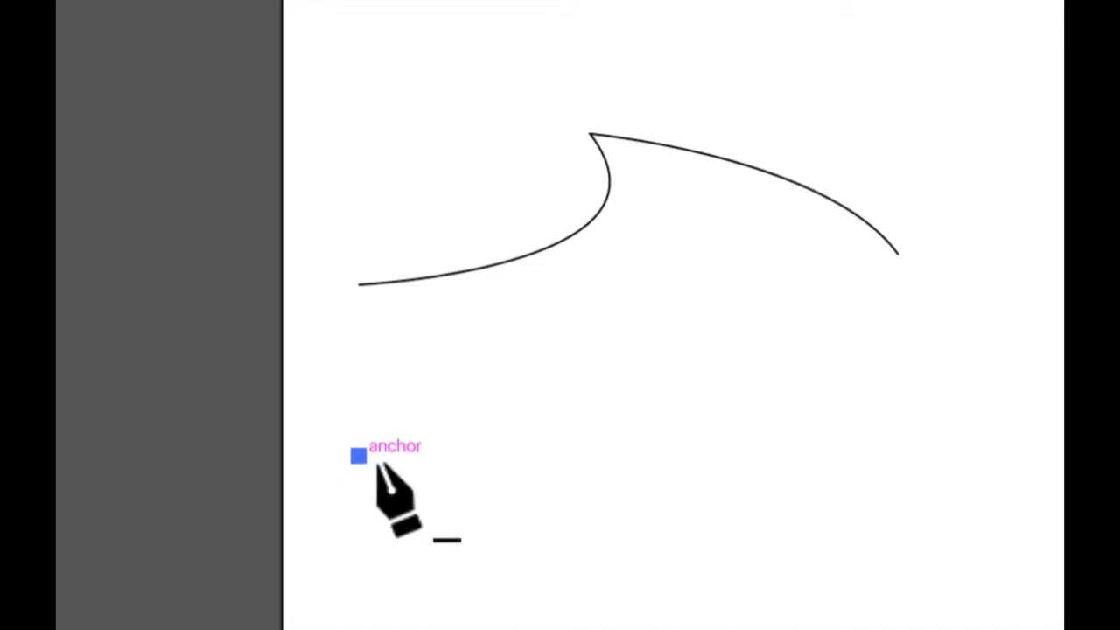
left_click_drag(655, 334, 547, 186)
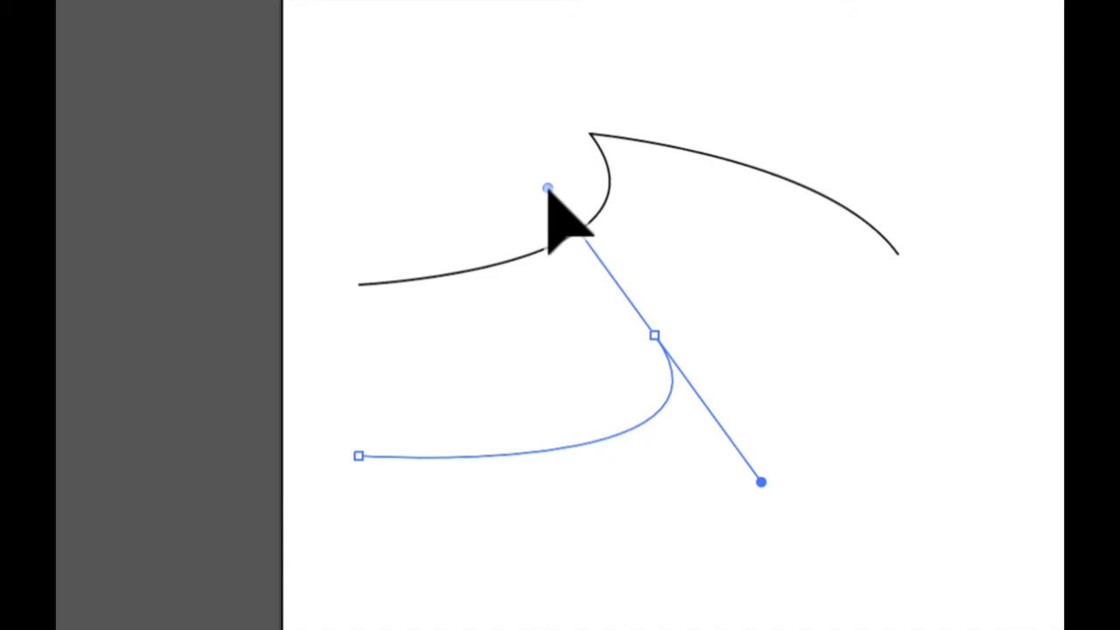
left_click_drag(550, 190, 549, 197)
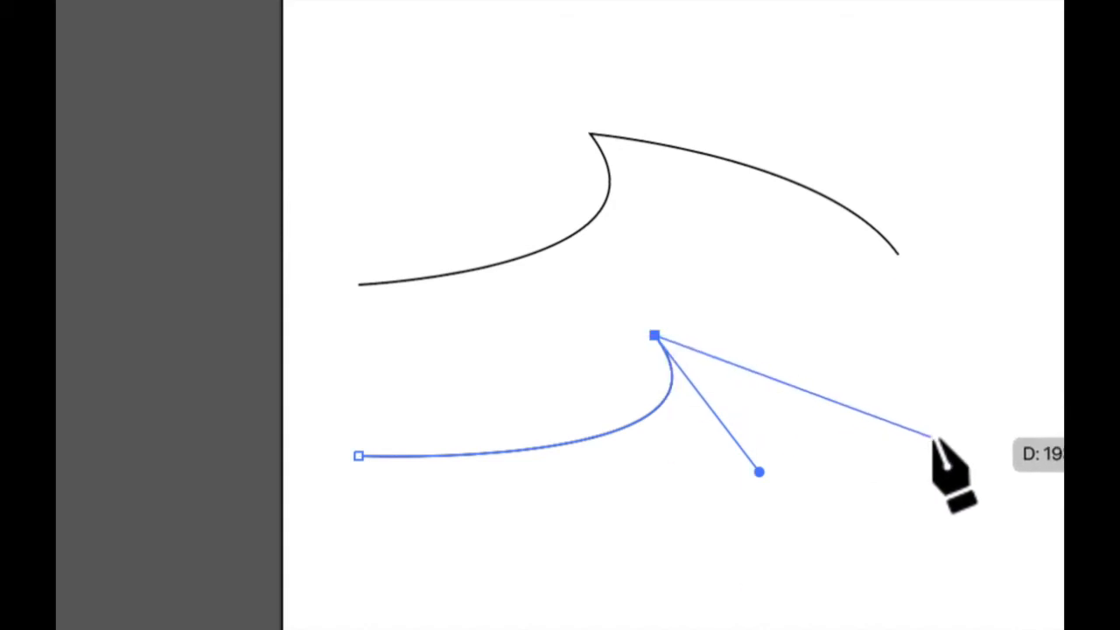
left_click_drag(975, 439, 1045, 513)
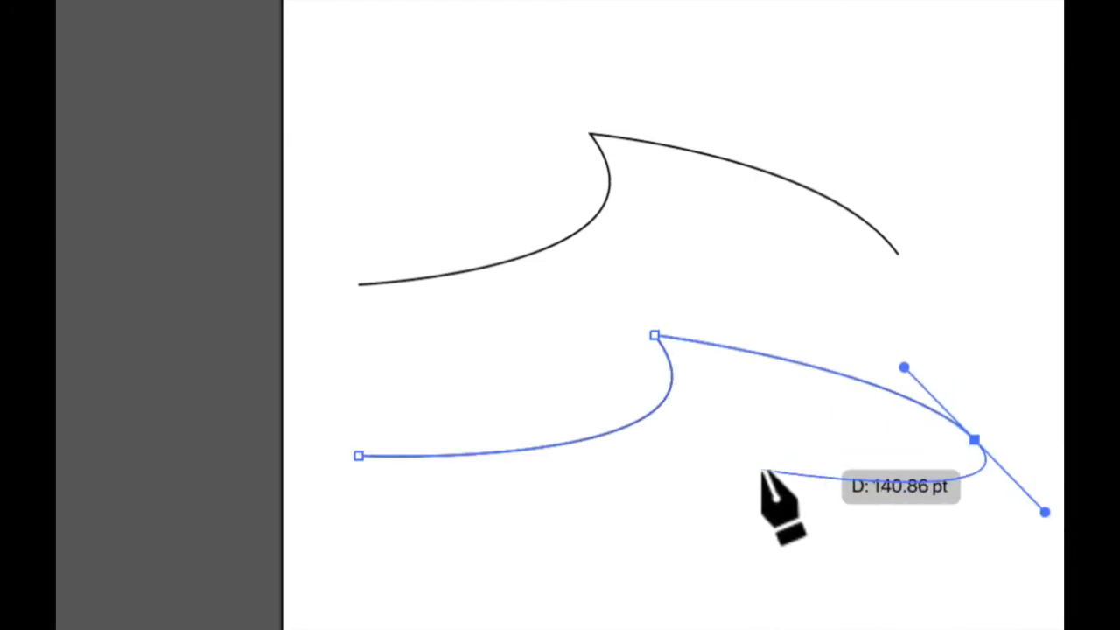
left_click(748, 539)
Step: Delete the second, lower wave path
key("ctrl")
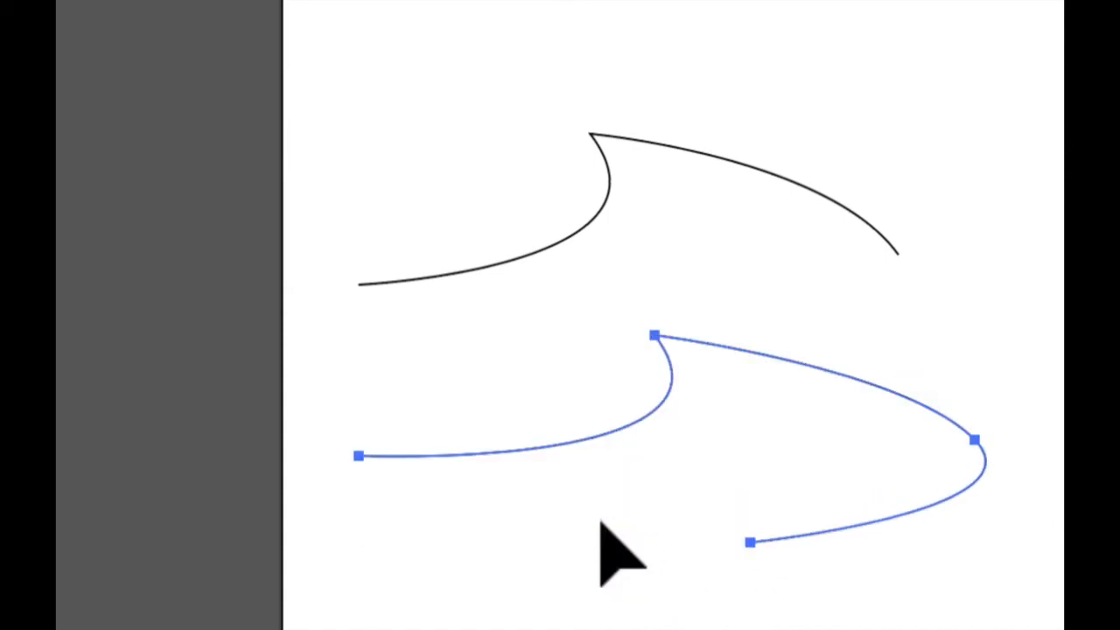
key("Delete")
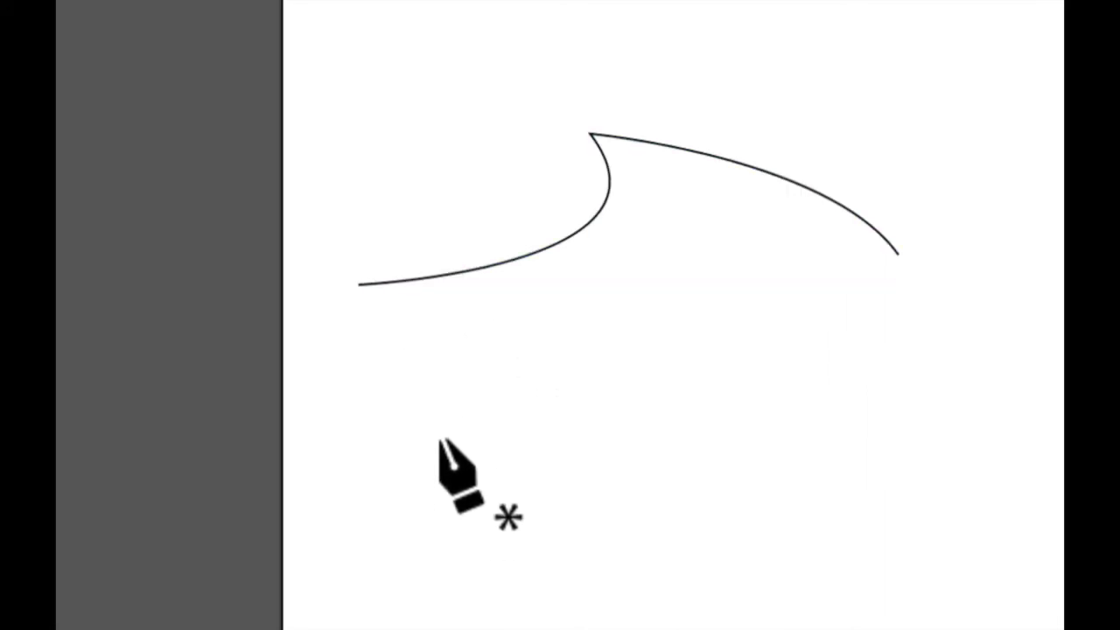
Step: Start a cloud-shaped Pen path below the wave with three arched curves running rightward, joined by sharp corners
left_click(455, 393)
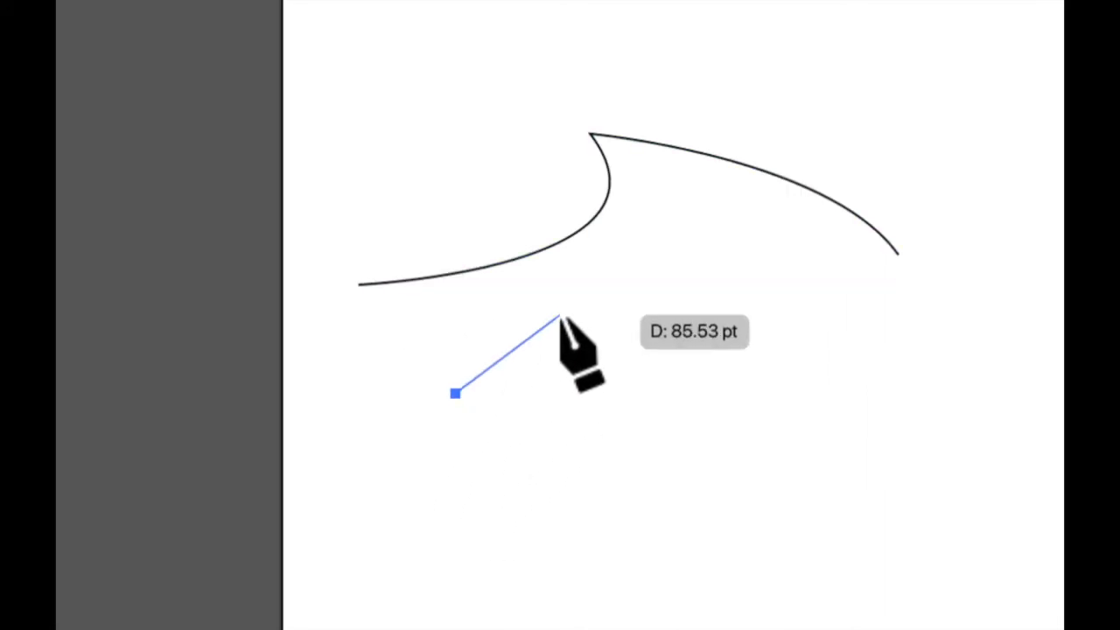
left_click_drag(538, 320, 646, 373)
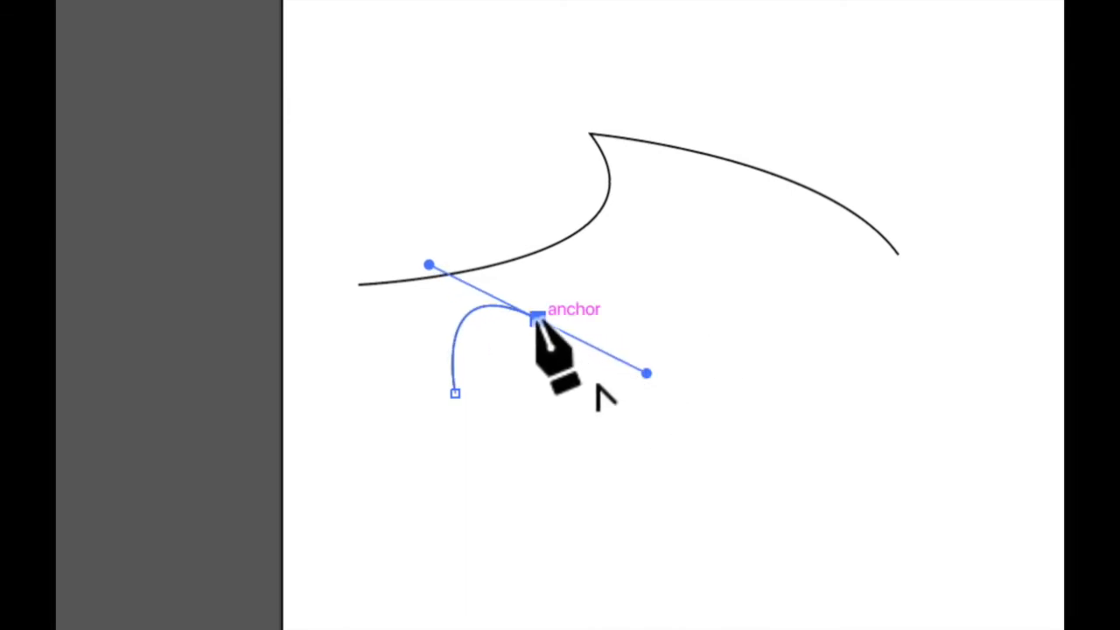
left_click_drag(656, 304, 713, 403)
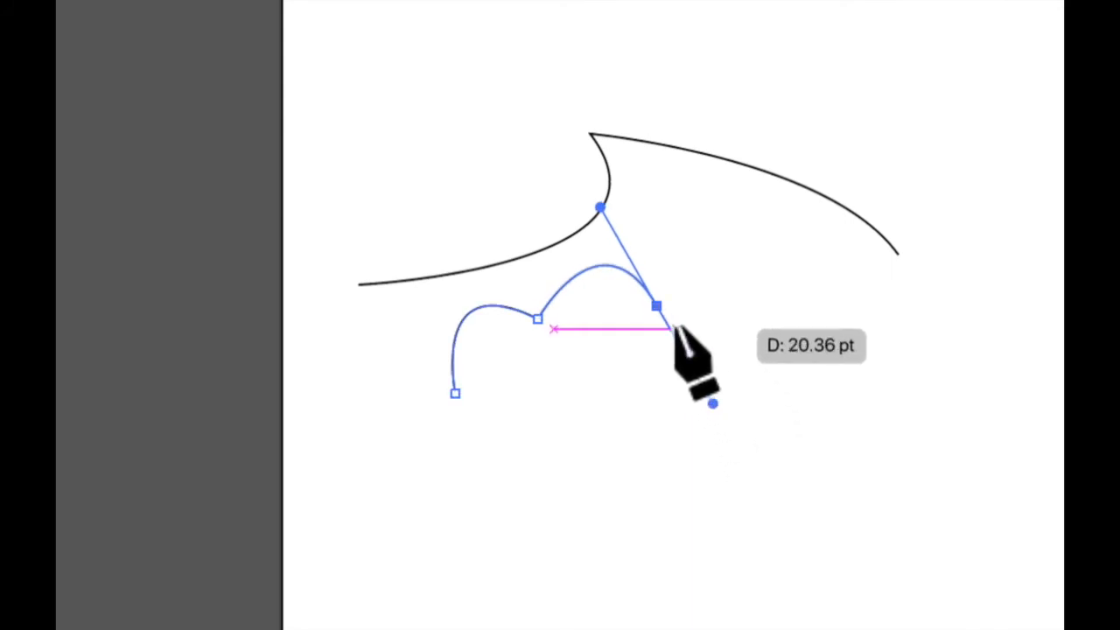
left_click_drag(790, 328, 784, 431)
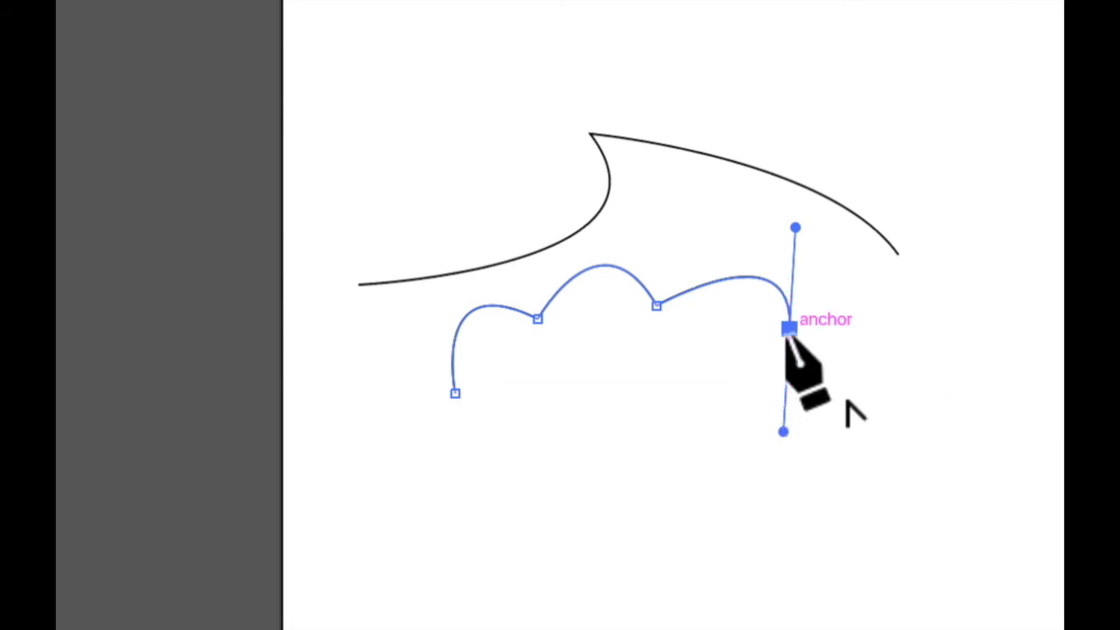
Step: Continue the cloud outline clockwise with five more outward curves and sharp corners, closing it at the starting anchor
left_click_drag(789, 329, 809, 442)
left_click_drag(815, 437, 693, 497)
left_click_drag(815, 437, 604, 448)
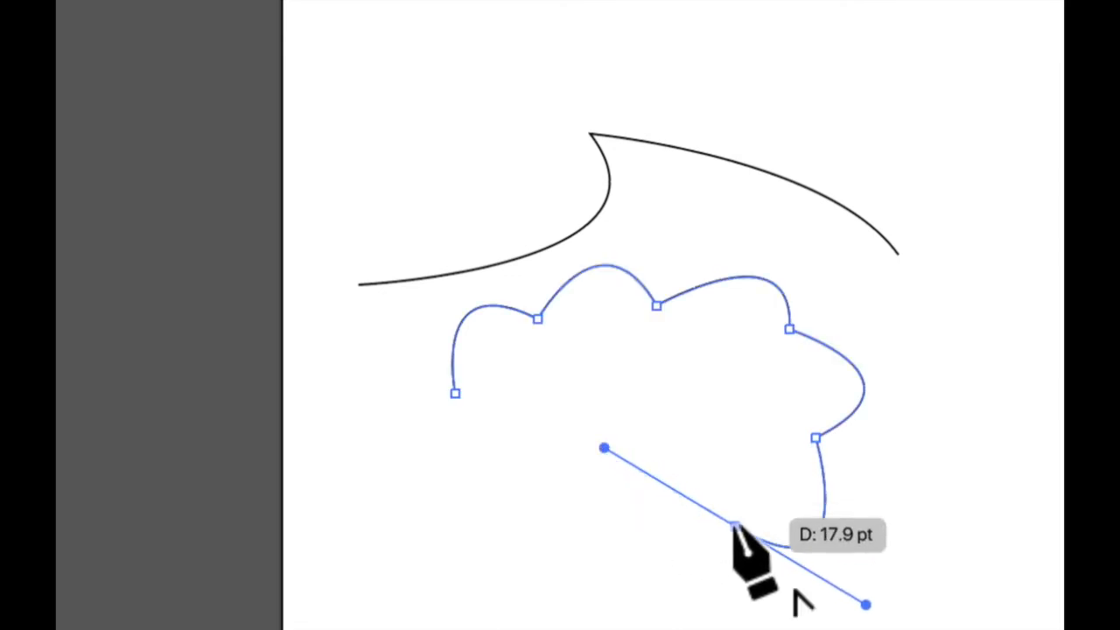
left_click_drag(735, 526, 594, 410)
left_click(602, 530)
left_click_drag(492, 488, 529, 375)
left_click(490, 487)
left_click_drag(454, 393, 611, 348)
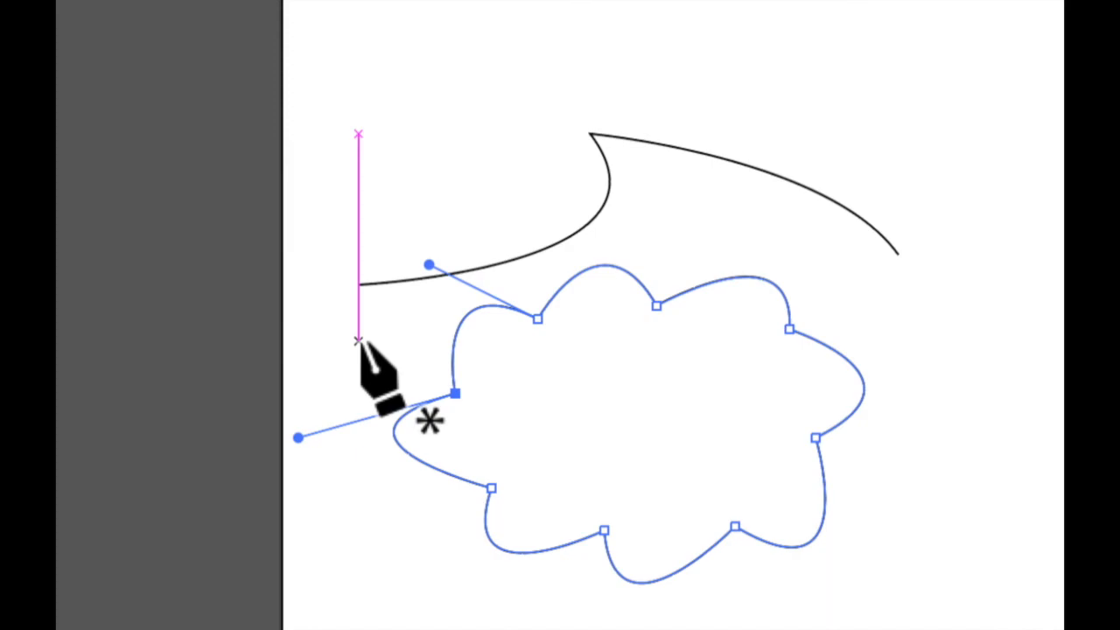
Step: Select the cloud's closing anchor with Direct Selection, and deselect the finished shape with the Selection tool
key("a")
left_click_drag(450, 389, 487, 392)
key("p")
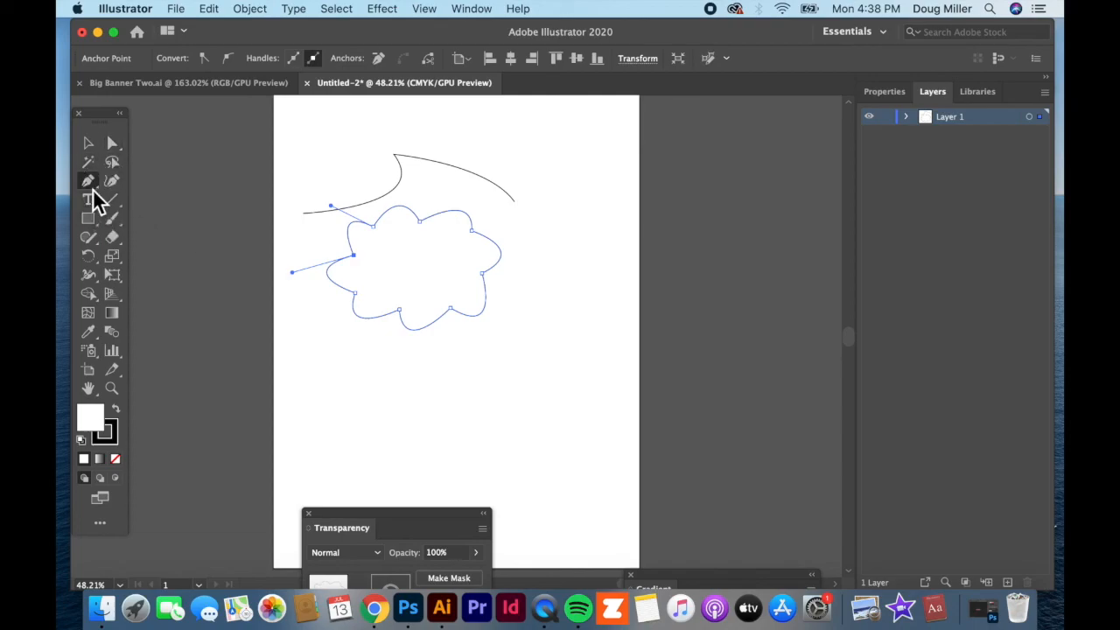
left_click(89, 143)
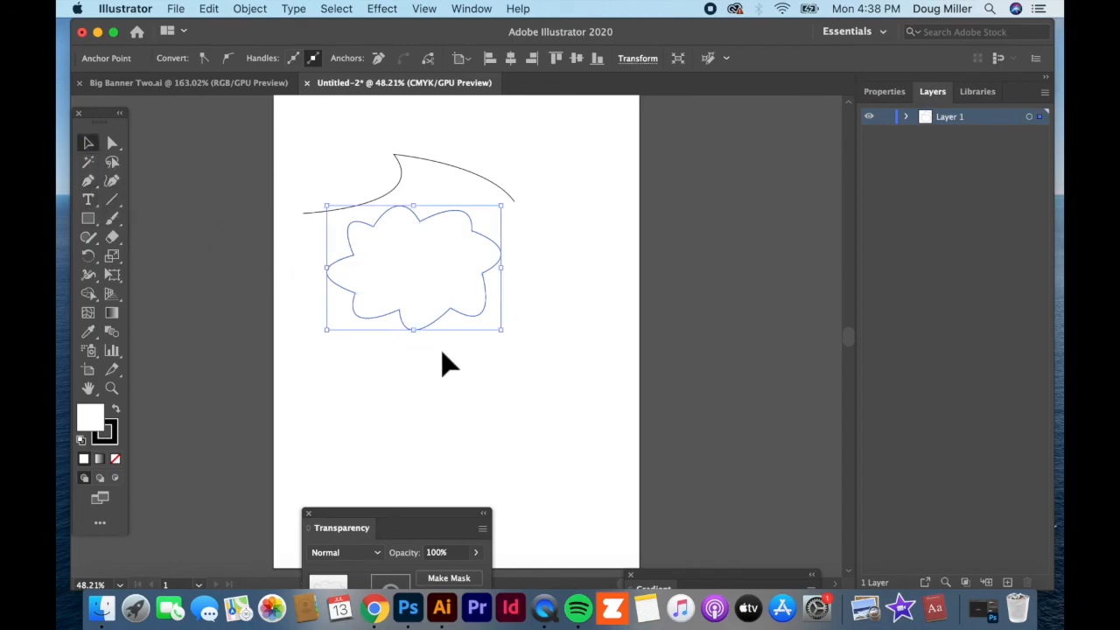
left_click(425, 375)
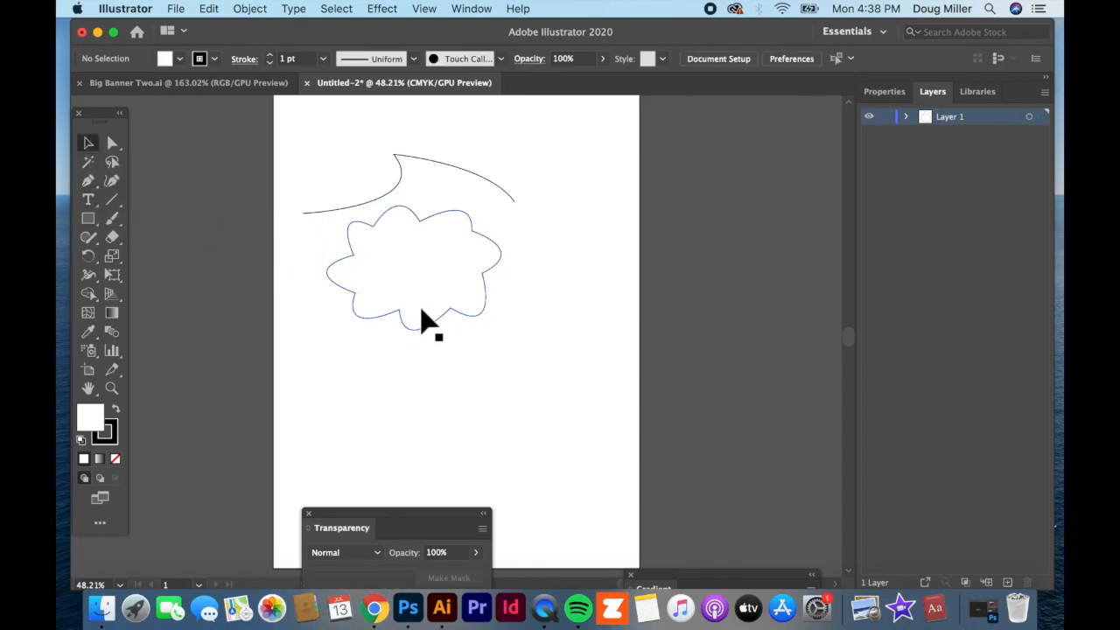